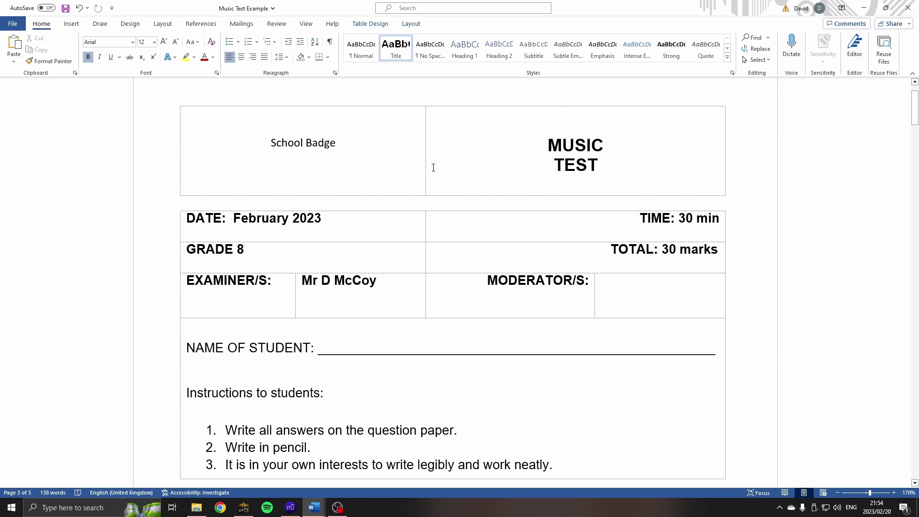
Change the test heading in the header table to "MUSIC LITERACY TEST".
left_click(616, 140)
type("Litera")
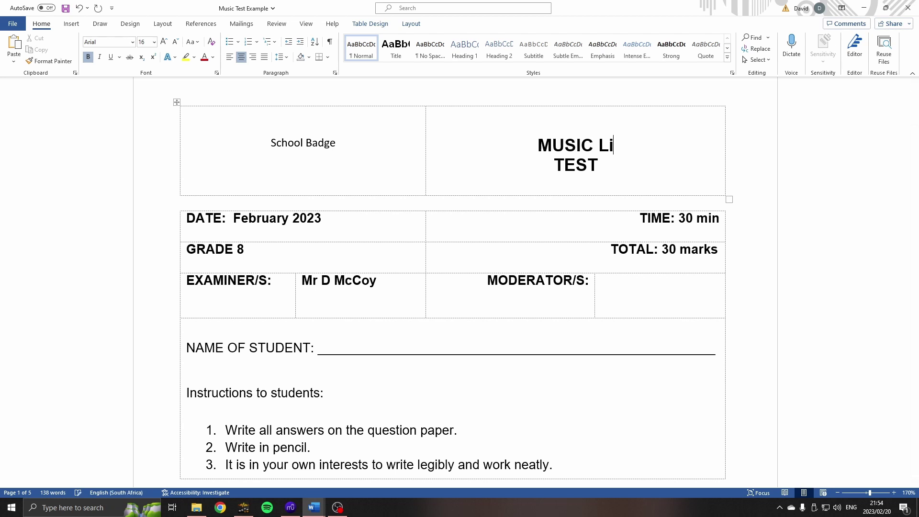
key("BackSpace")
key("BackSpace")
key("BackSpace")
key("BackSpace")
key("BackSpace")
type("ITERACY")
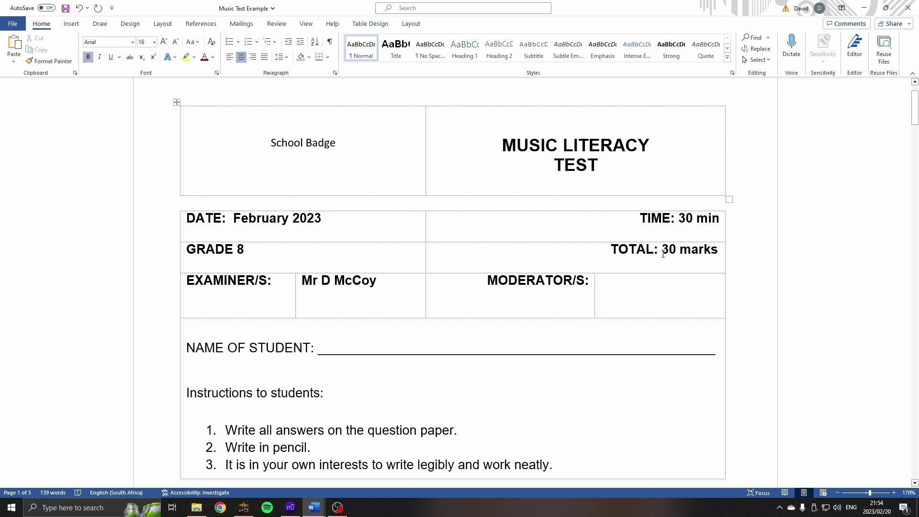
Increase the height of the row holding the question 1.1 music excerpt to about 2.58 cm.
scroll(457, 273, "down", 3)
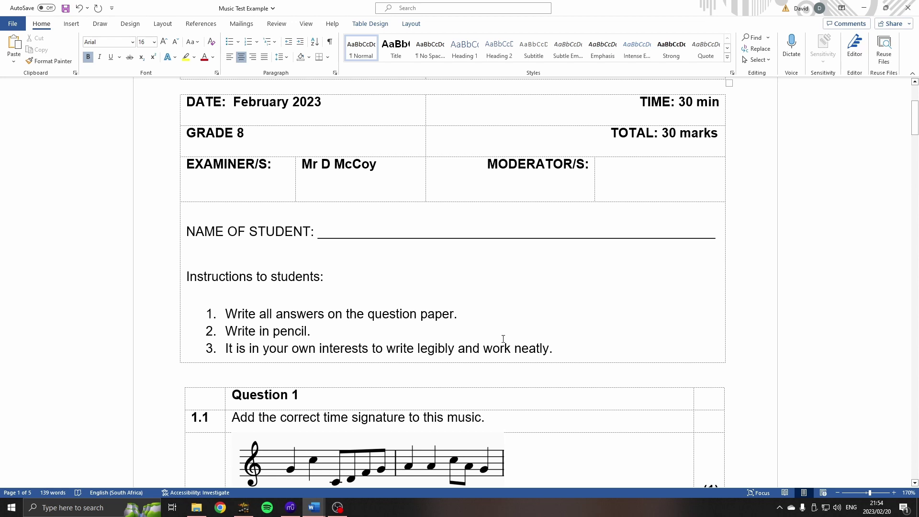
scroll(502, 339, "down", 3)
scroll(289, 241, "down", 3)
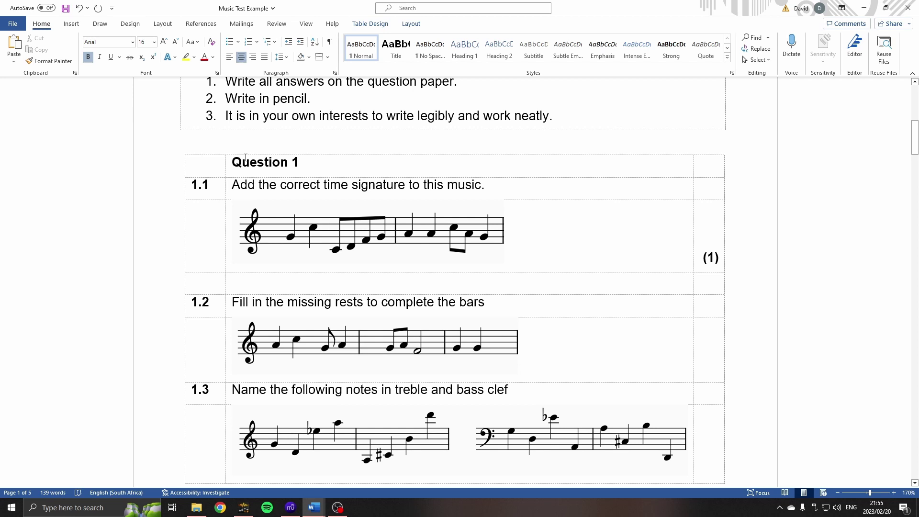
left_click_drag(247, 173, 517, 445)
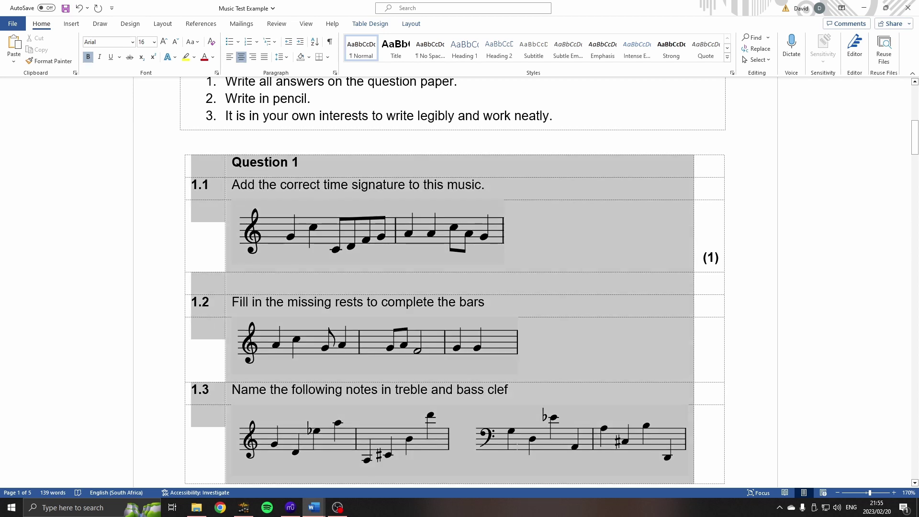
left_click_drag(517, 445, 517, 448)
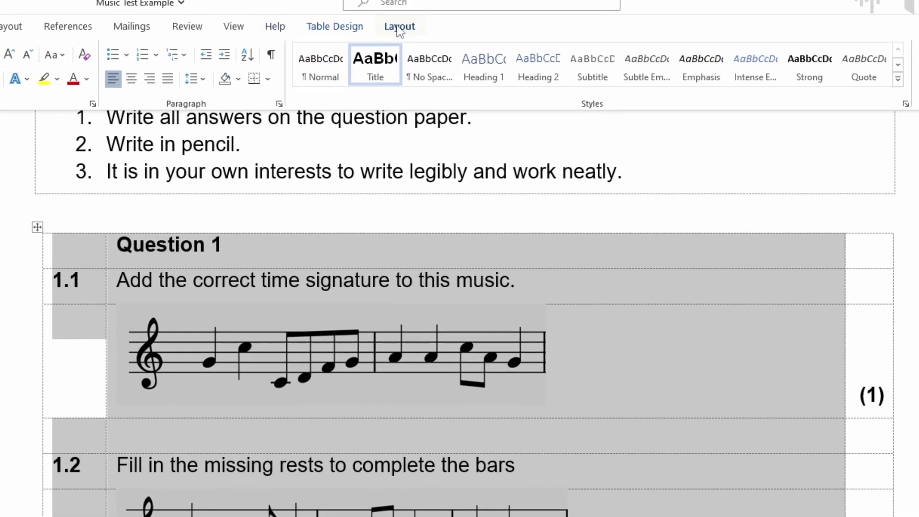
left_click(410, 24)
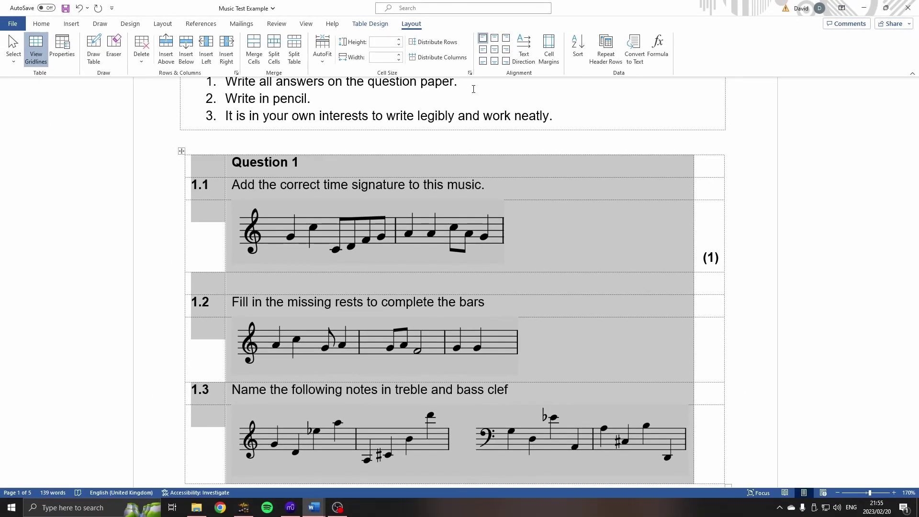
left_click(537, 266)
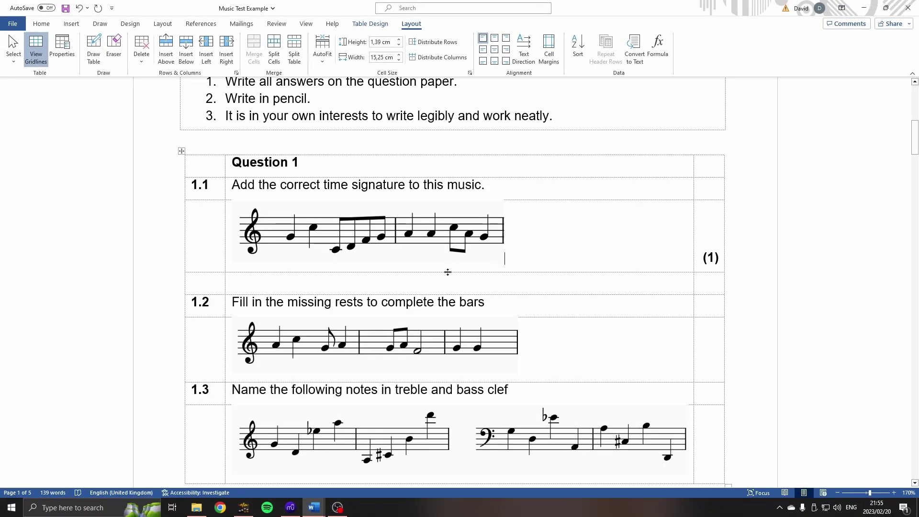
mouse_move(448, 272)
left_mouse_down()
mouse_move(446, 308)
mouse_move(447, 278)
left_mouse_up()
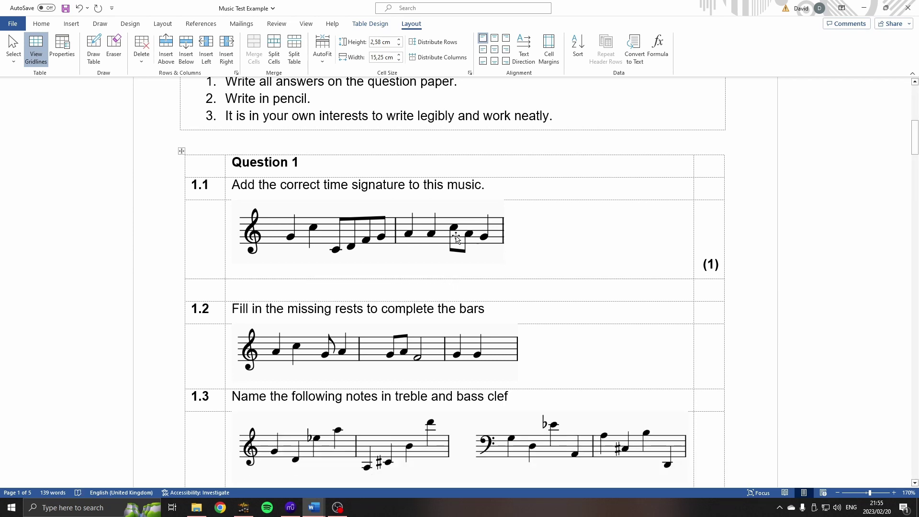
Check the bottom-right cell alignment of the marks column in the Question 1 table.
left_click(704, 153)
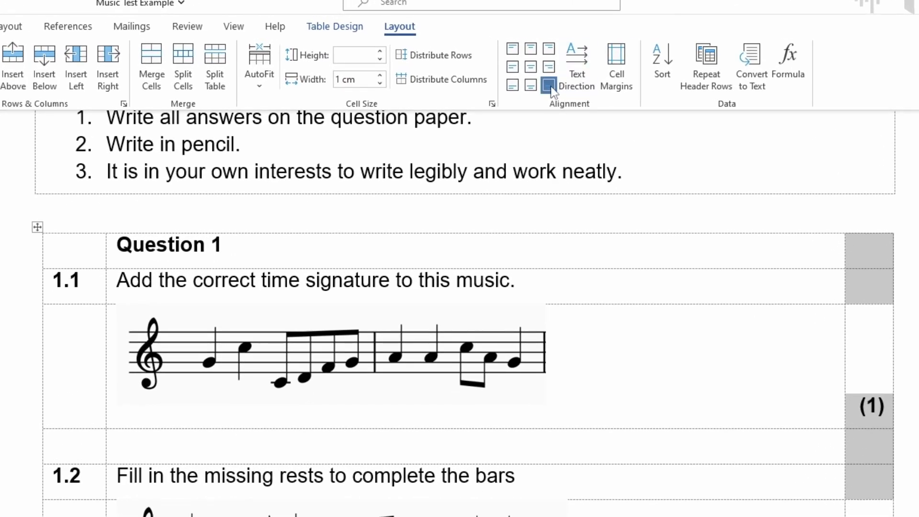
left_click(734, 270)
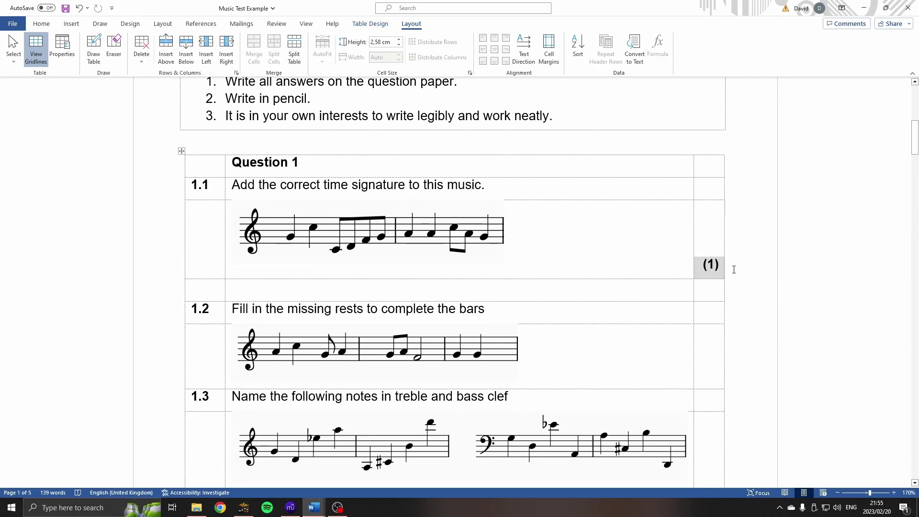
left_click(701, 264)
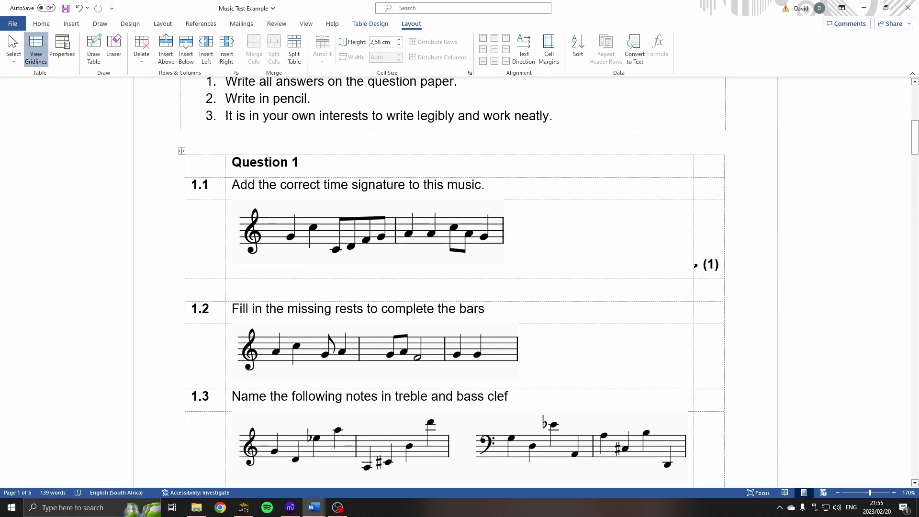
Apply No Border to the entire Question 1 table.
left_click(210, 139)
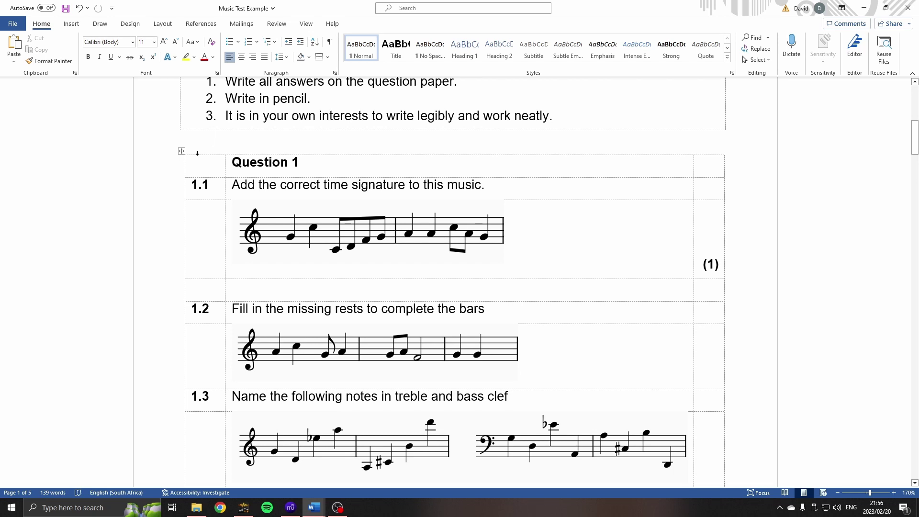
left_click(181, 151)
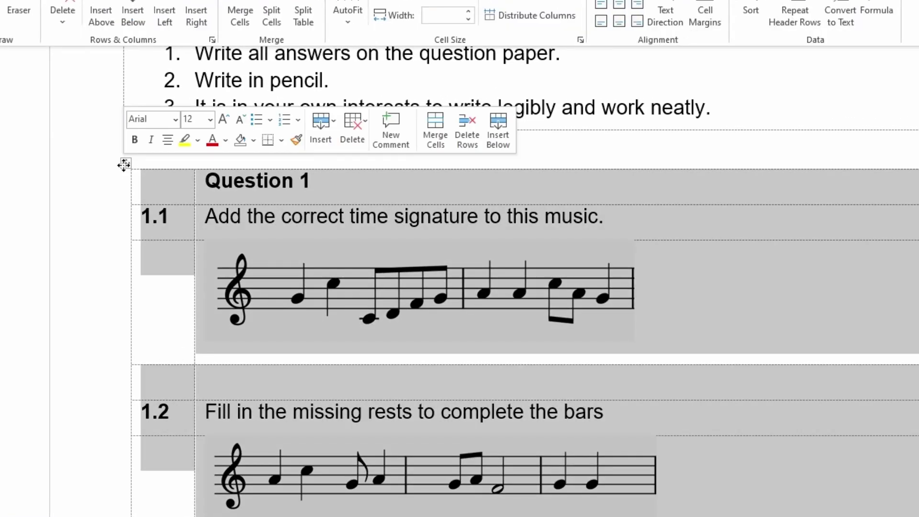
left_click(281, 139)
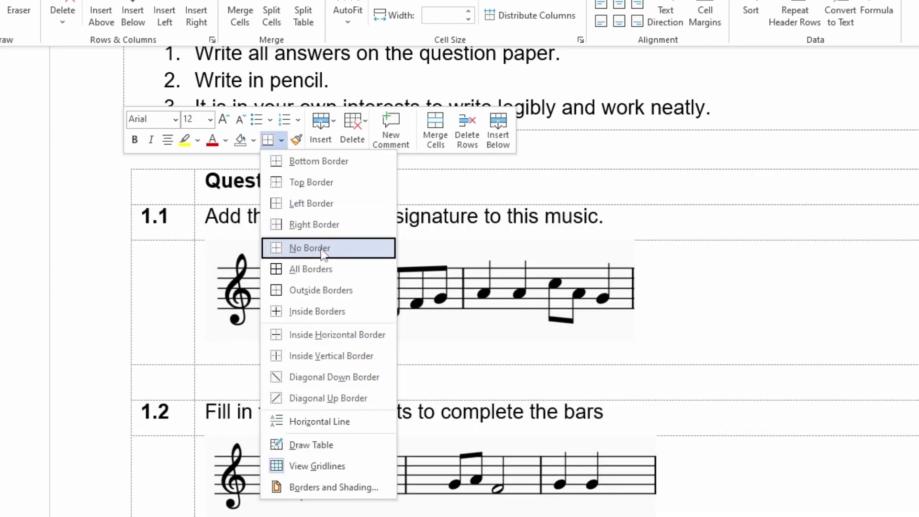
left_click(310, 247)
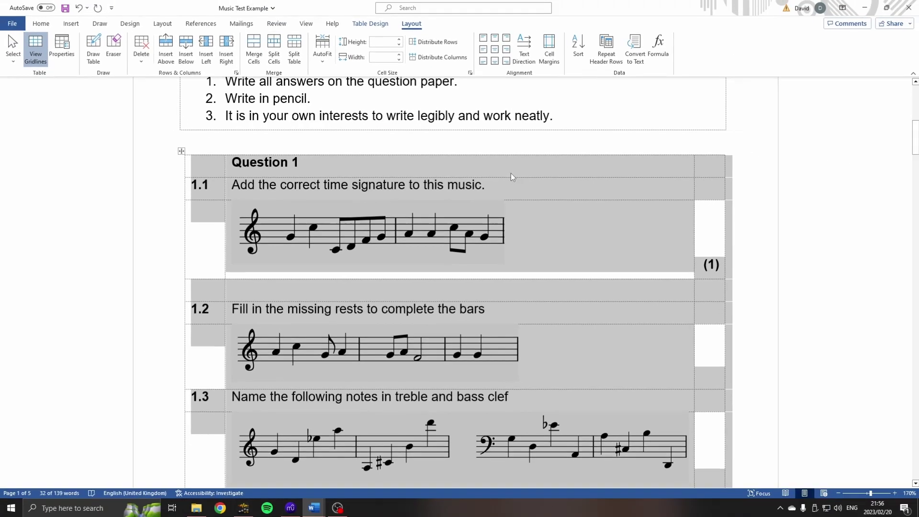
left_click(313, 189)
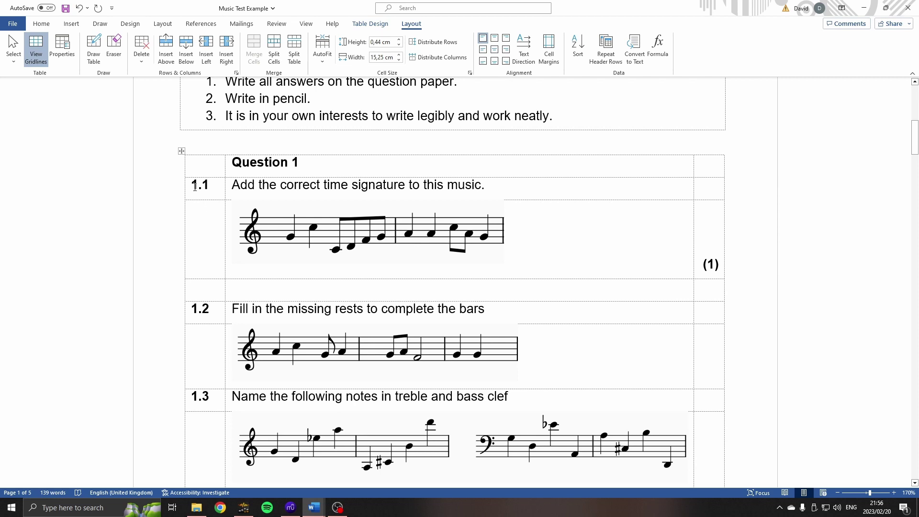
Hide the table gridlines to preview the borderless layout, and show them again.
left_click(32, 46)
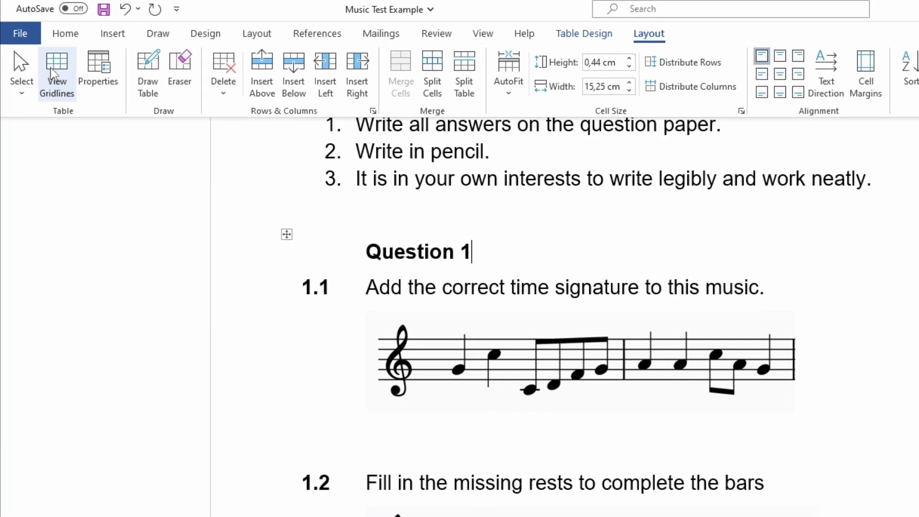
left_click(320, 394)
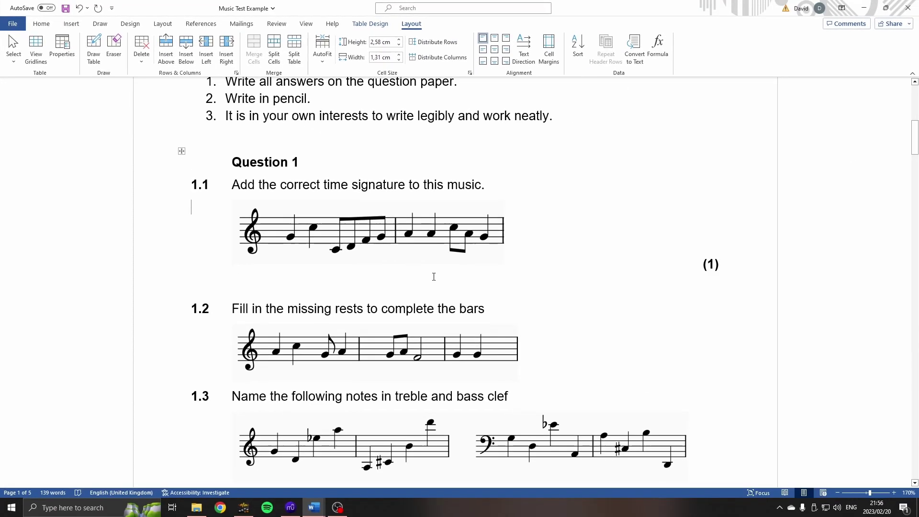
left_click(35, 48)
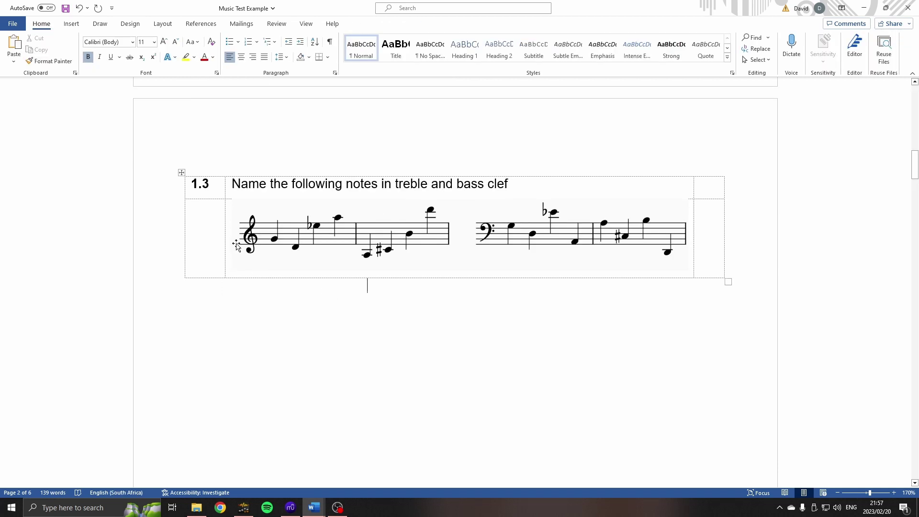
Clear the contents of the entire question 1.3 table while keeping its cells, and undo the deletion.
left_click(181, 173)
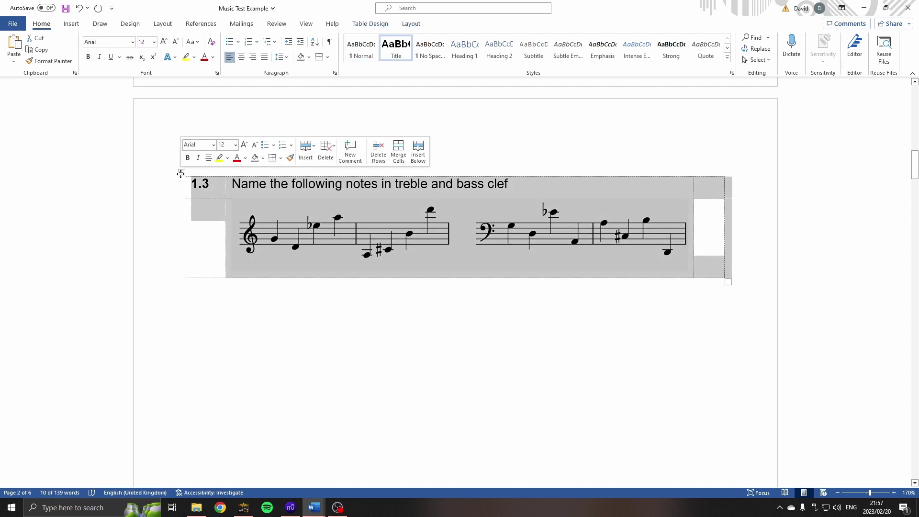
key("Delete")
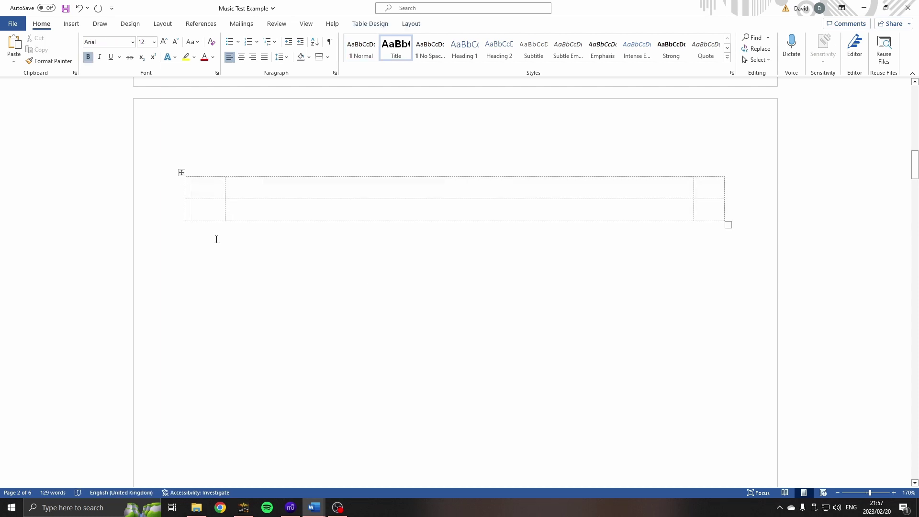
key("ctrl+z")
left_click(224, 292)
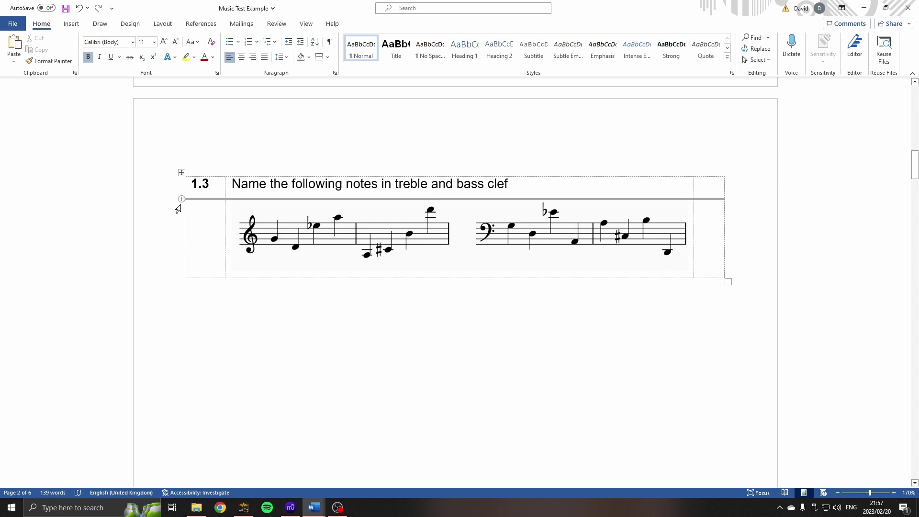
Delete the whole question 1.3 table including its cells, and undo the deletion.
left_click(183, 172)
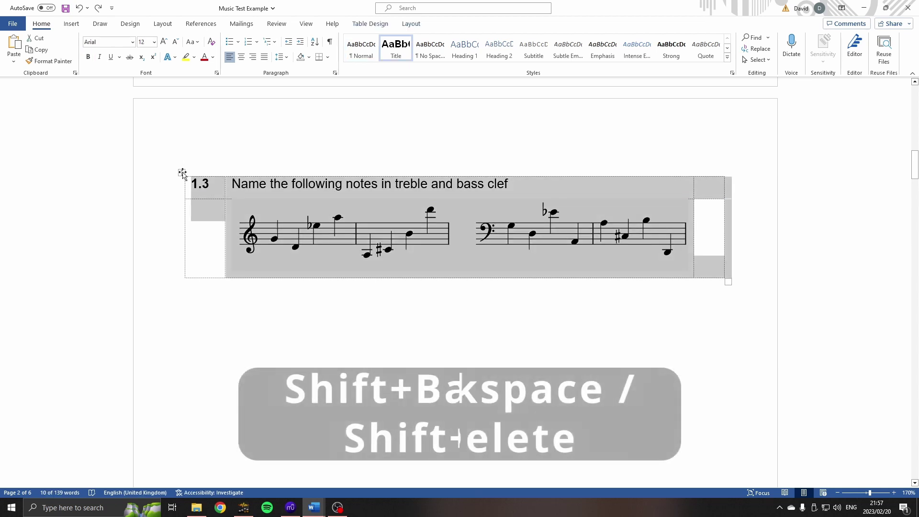
key("shift+BackSpace")
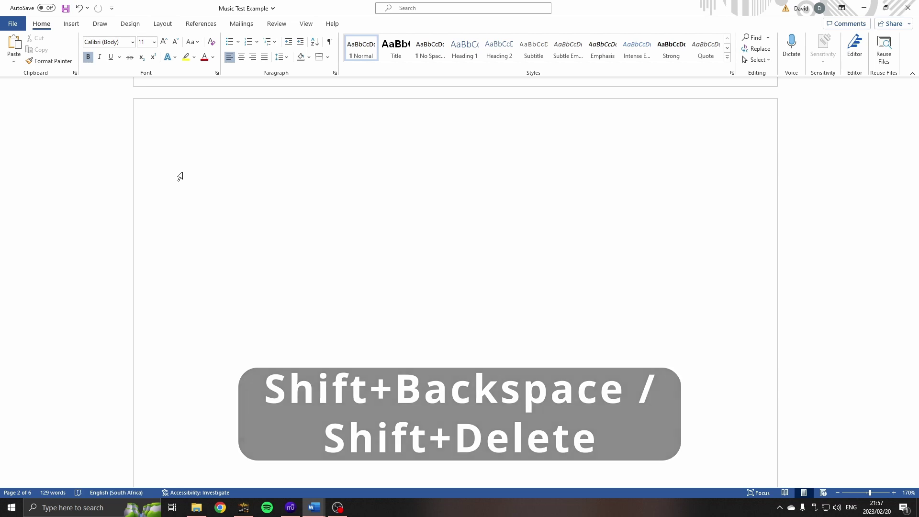
key("ctrl+z")
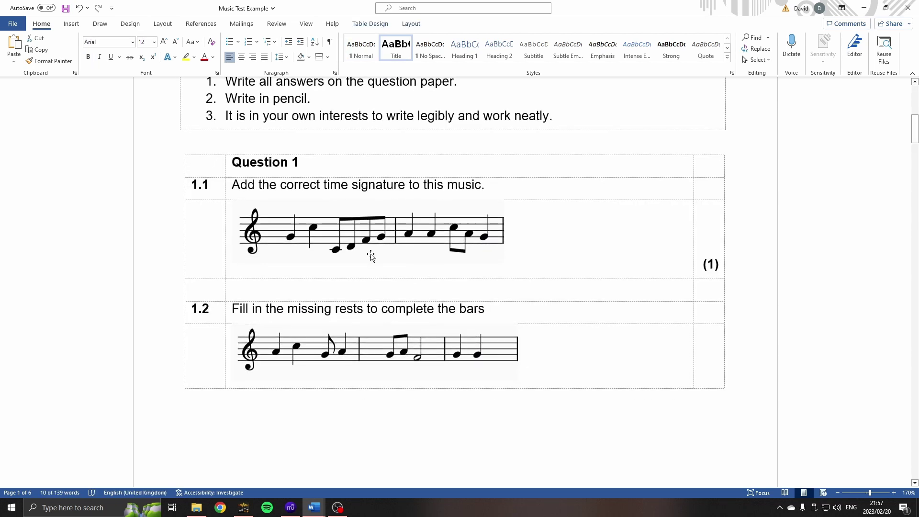
Replace the "b" of "Bb" in question 1.7 with a flat symbol converted from Unicode 266d.
scroll(357, 226, "up", 3)
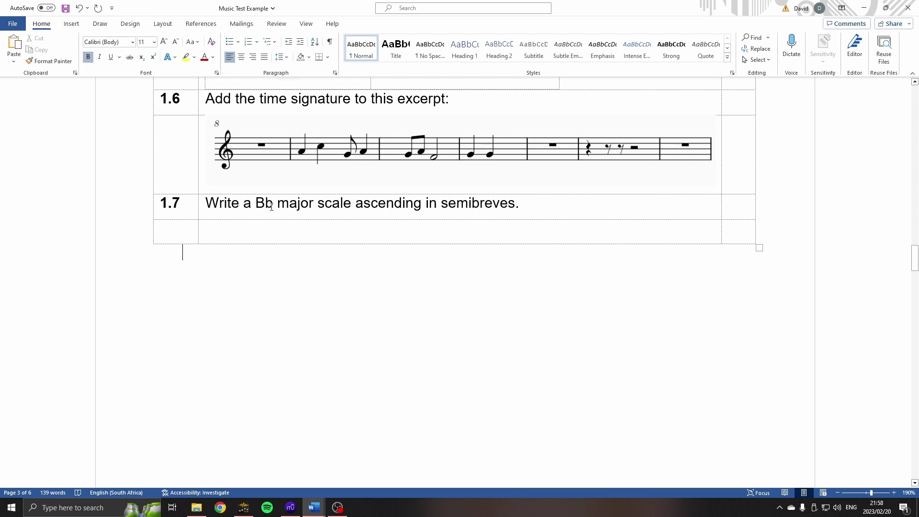
left_click_drag(273, 205, 255, 205)
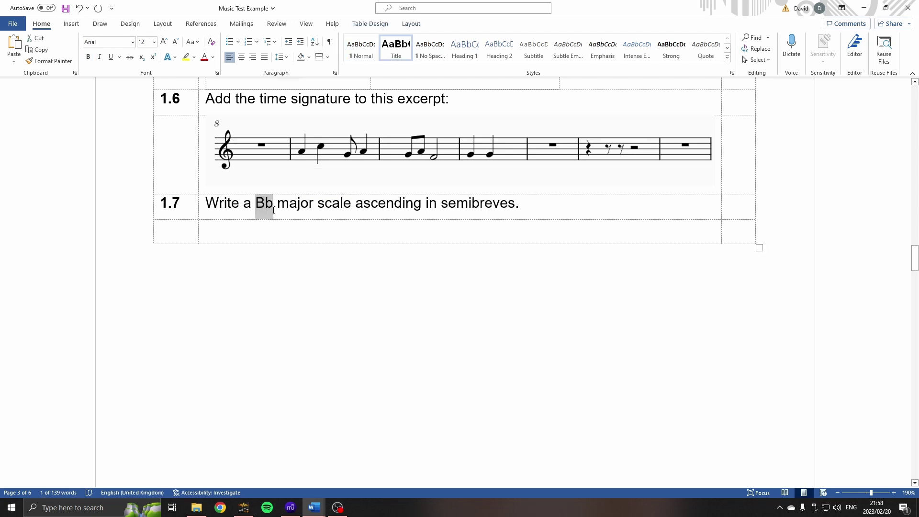
left_click(274, 216)
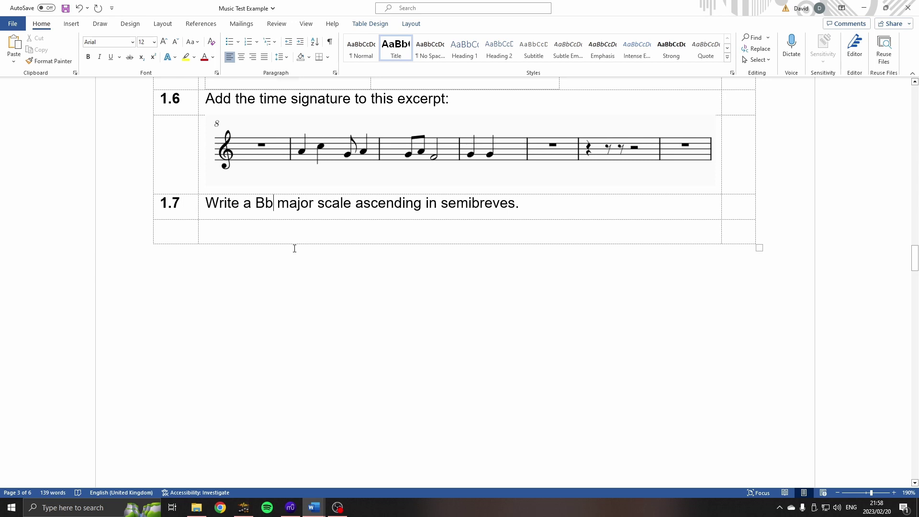
key("BackSpace")
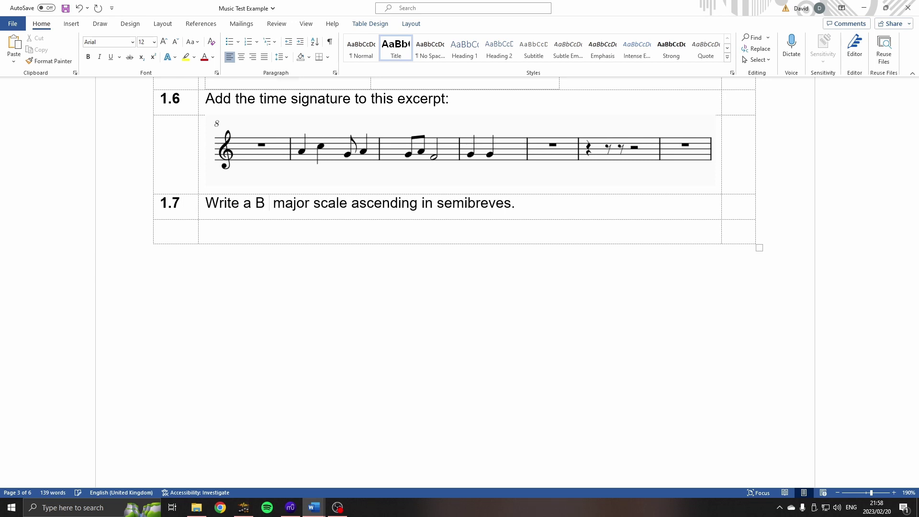
type("266")
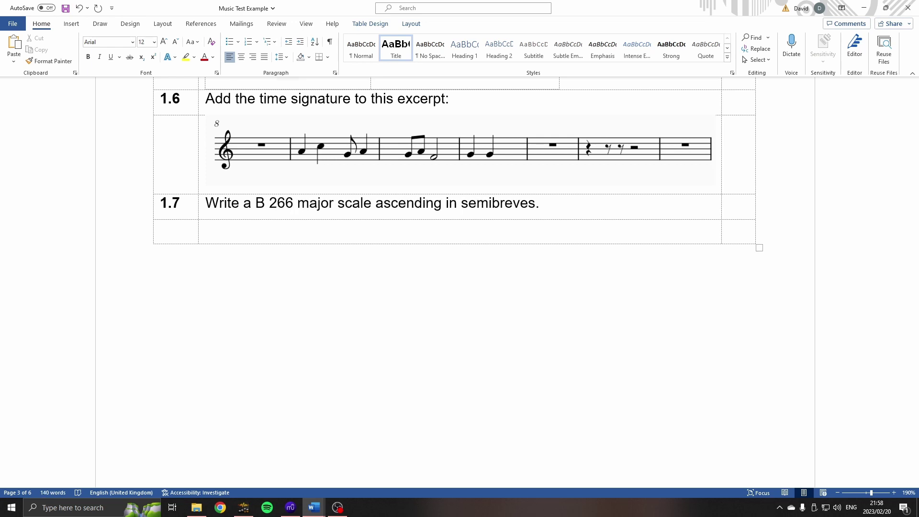
type("d")
key("alt+x")
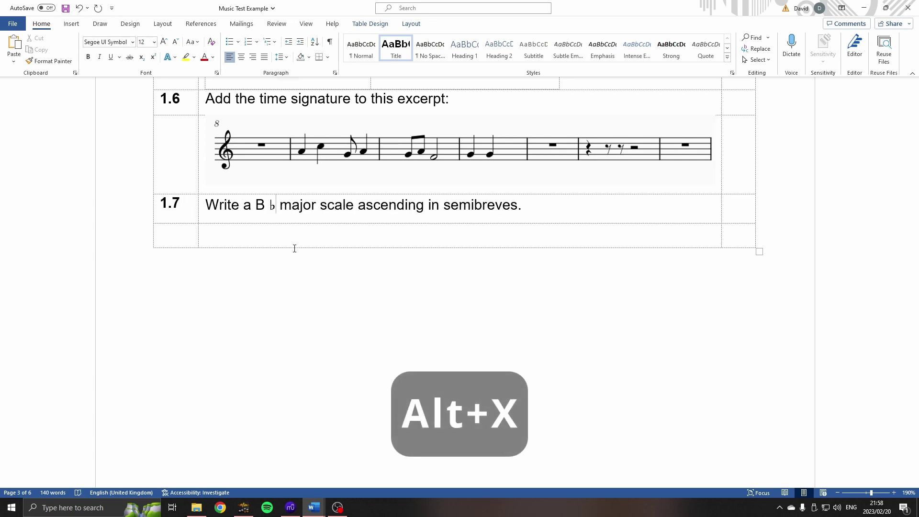
Try the natural symbol from Unicode 266e in place of the flat in question 1.7, and undo the conversion.
key("BackSpace")
type("266")
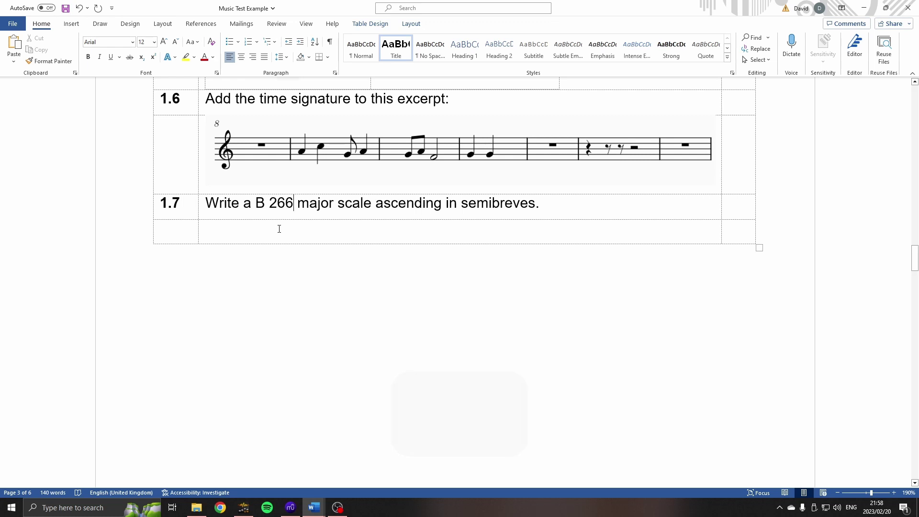
type("e")
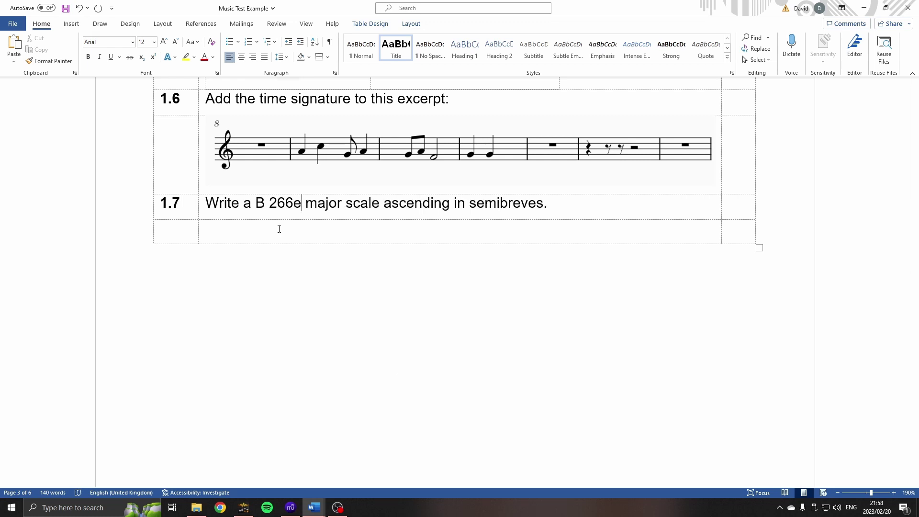
key("alt+x")
key("ctrl+z")
Try the sharp symbol from Unicode 266f in question 1.7, undo the conversion and delete the leftover code.
key("BackSpace")
type("f")
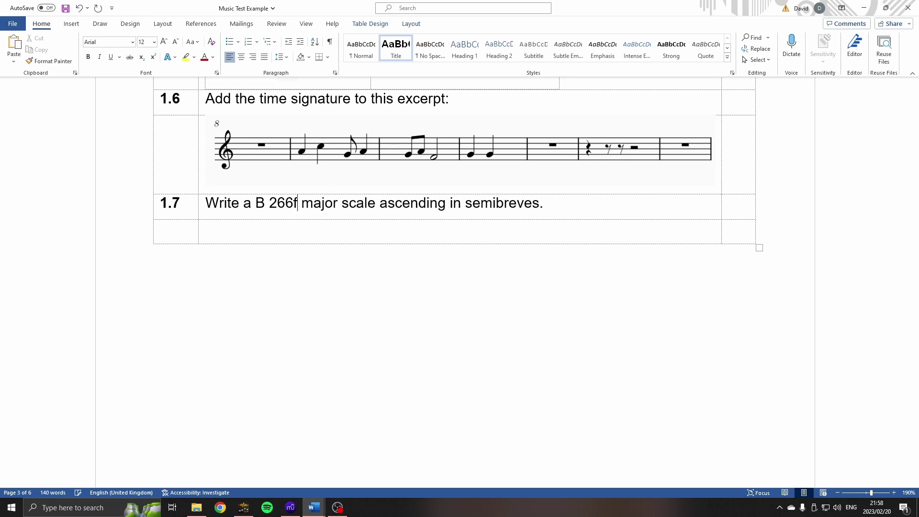
key("alt+x")
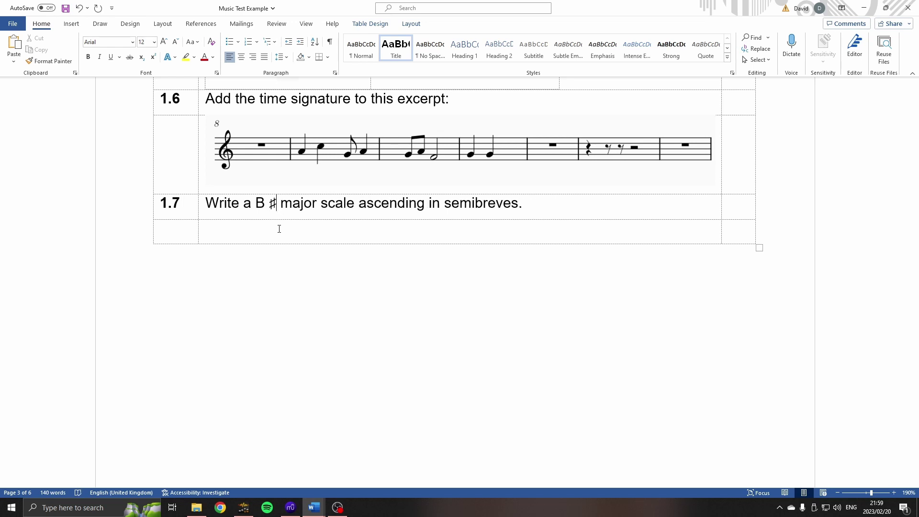
key("ctrl+z")
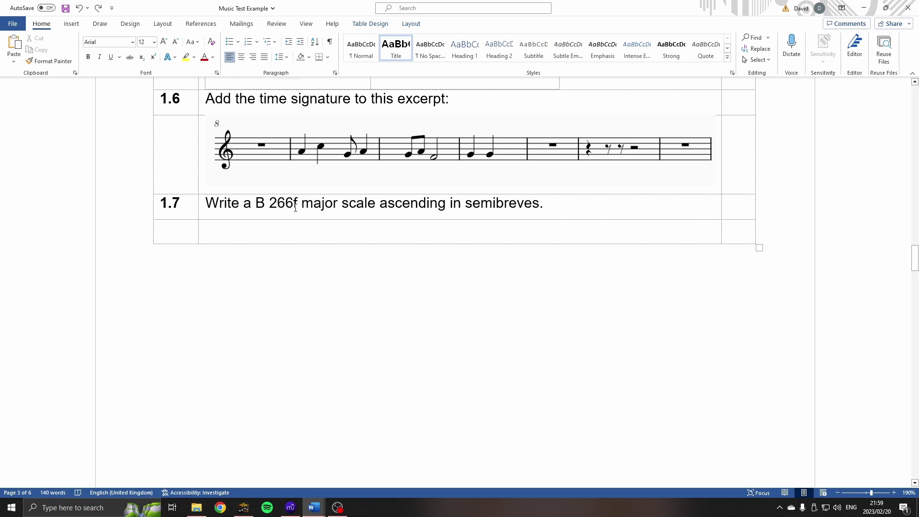
key("ctrl+shift+Left")
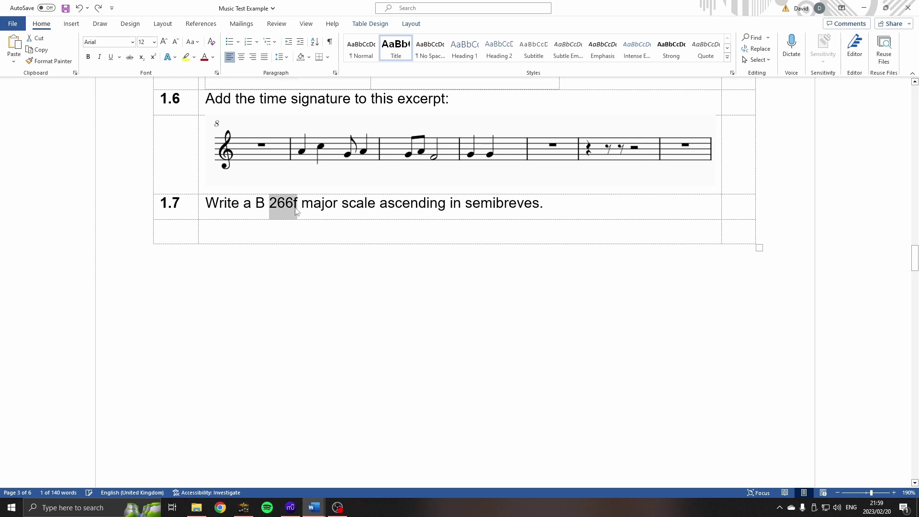
key("BackSpace")
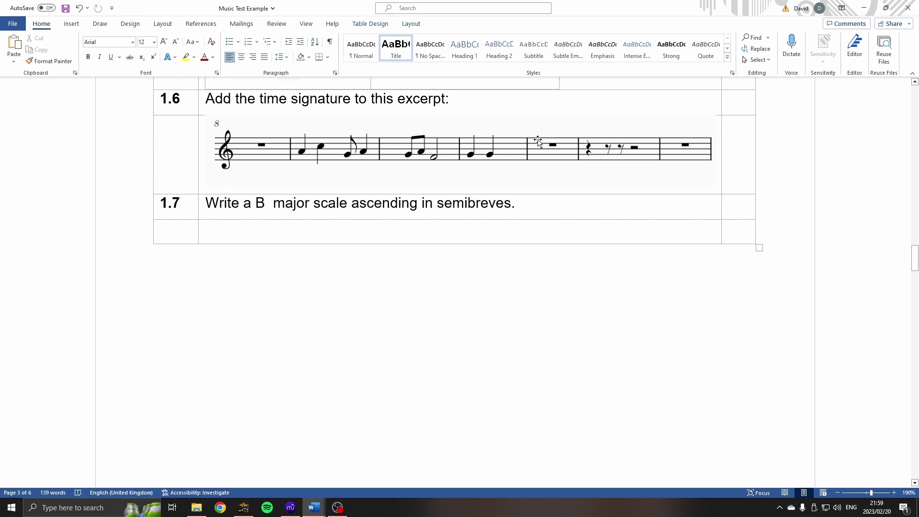
Locate the Music Sharp Sign among the Miscellaneous Symbols and view its keyboard shortcut assignment without changing it.
left_click(72, 24)
left_click(792, 48)
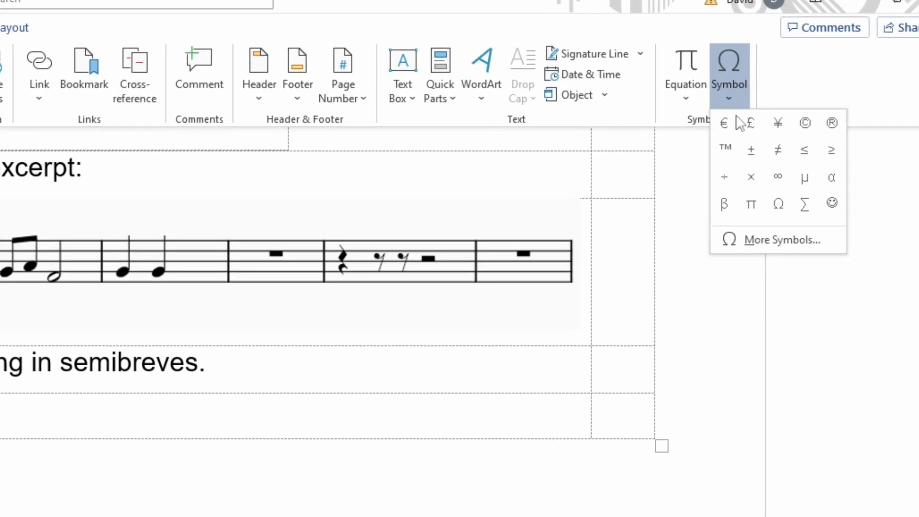
left_click(768, 245)
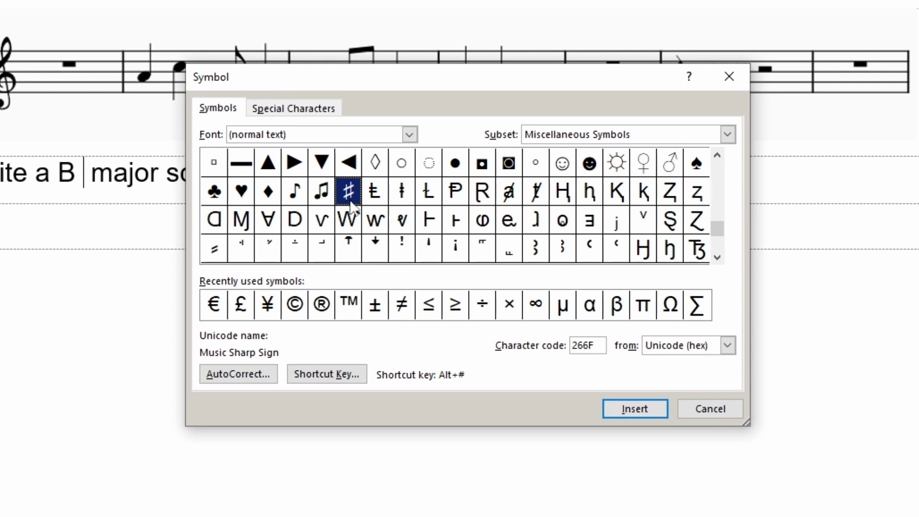
left_click(333, 377)
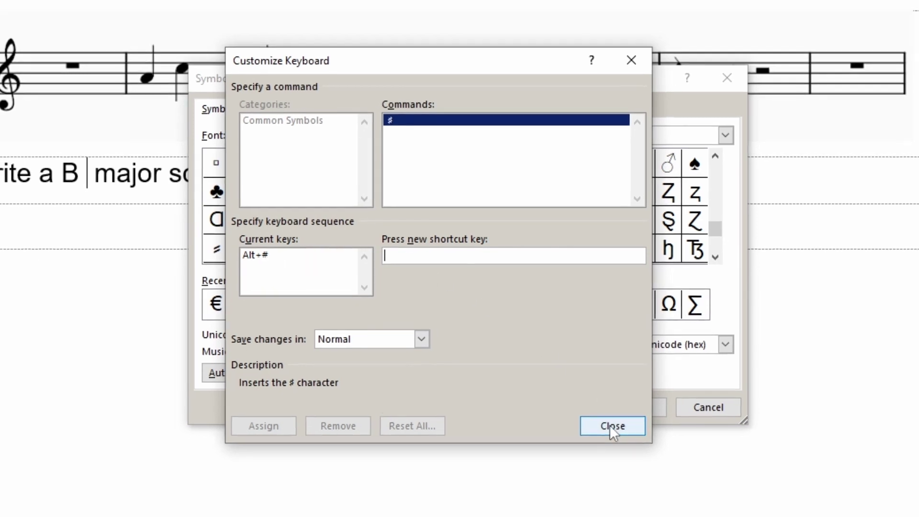
left_click(613, 427)
left_click(710, 408)
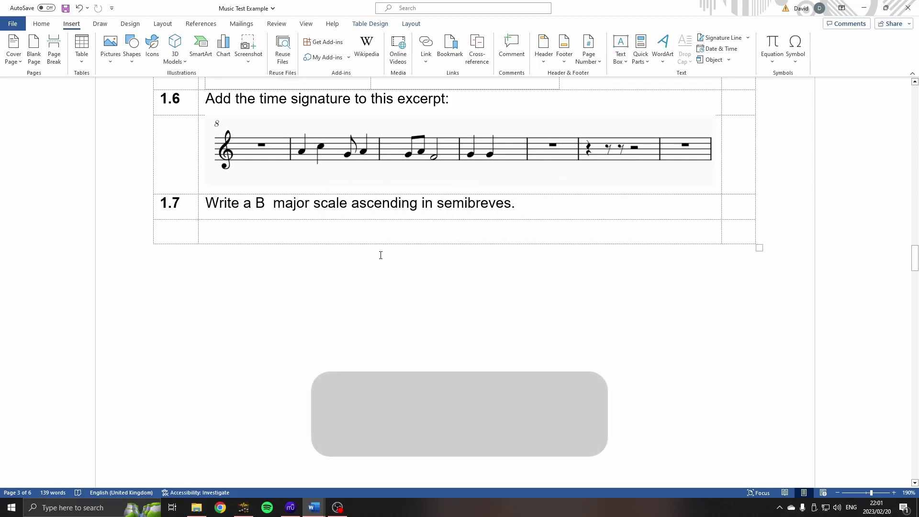
Try a flat symbol and a natural symbol in turn after the "B" in question 1.7, deleting each one.
key("alt+shift+b")
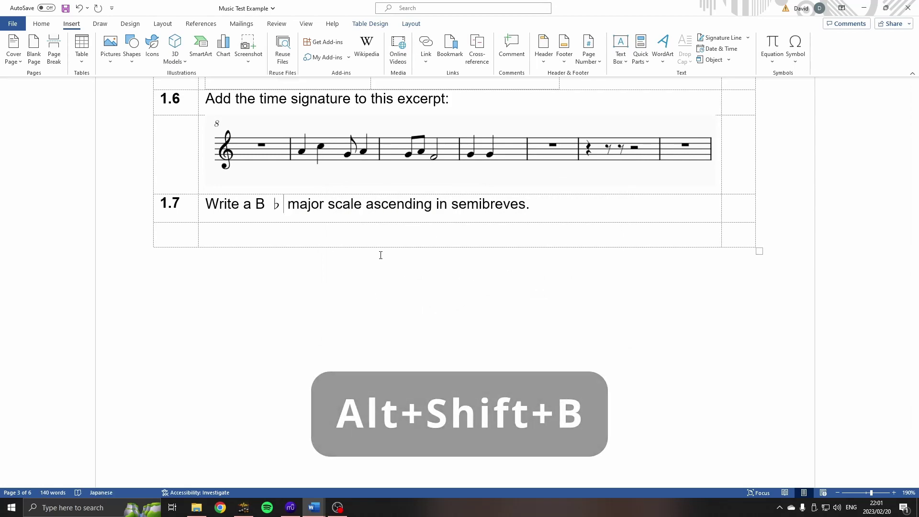
key("BackSpace")
key("alt+shift+n")
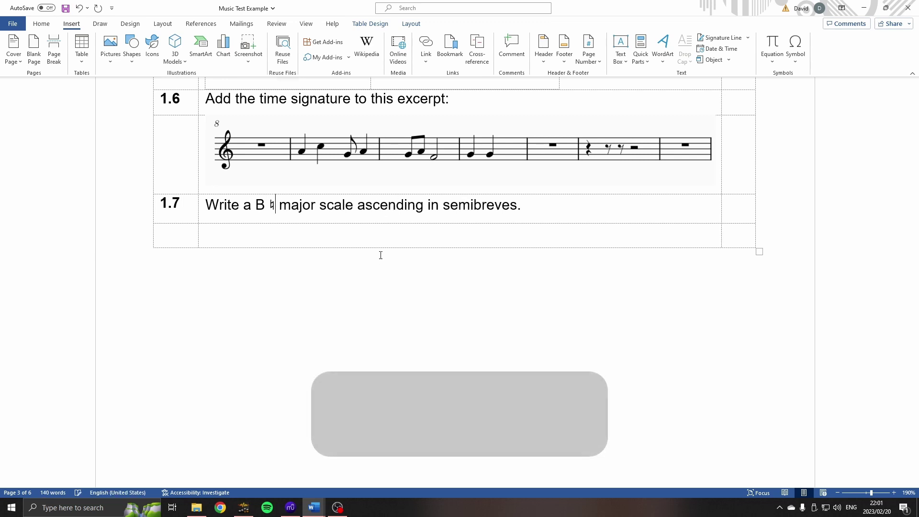
key("BackSpace")
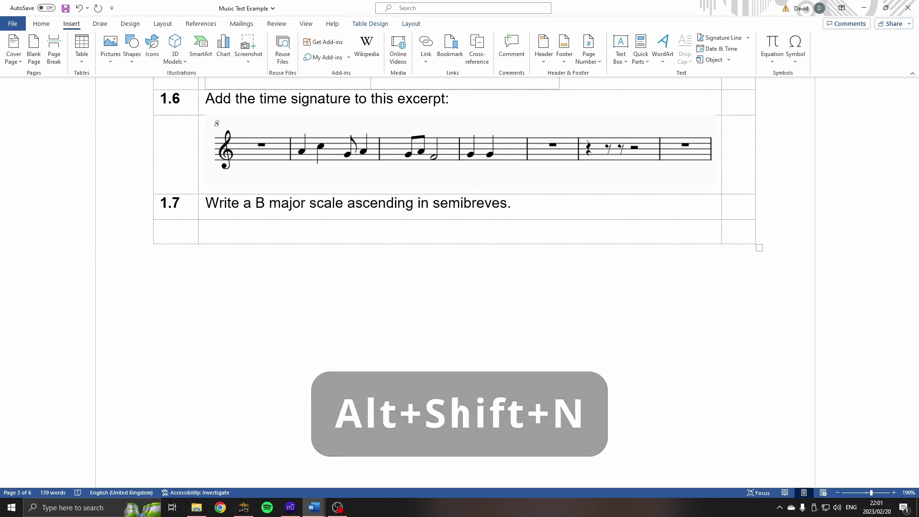